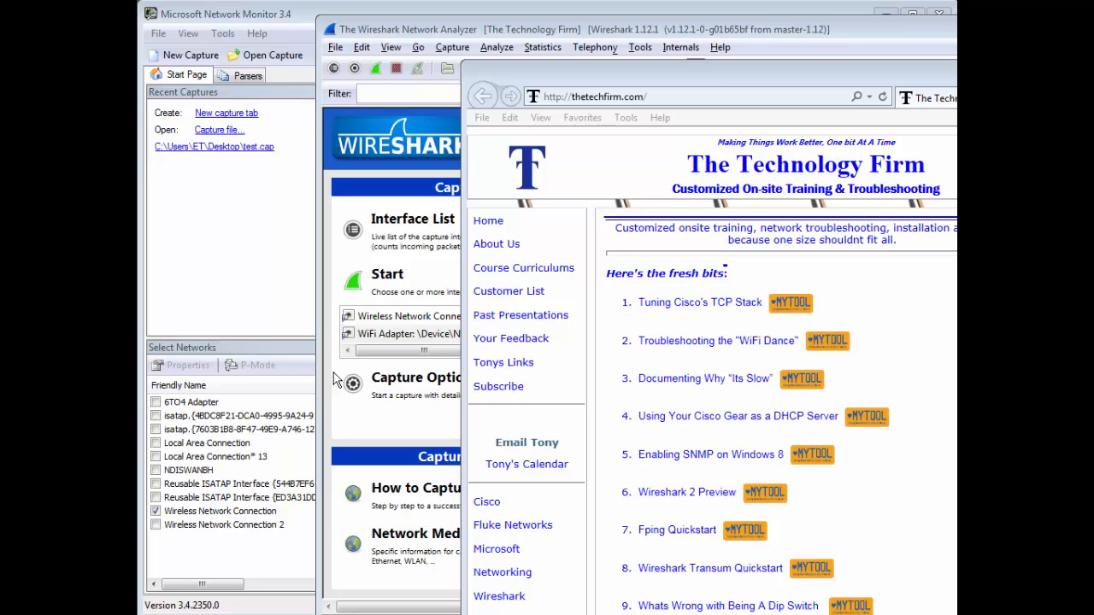
Switch to Microsoft Network Monitor, narrow the Friendly Name column in the network list, and create a new capture tab.
click(227, 238)
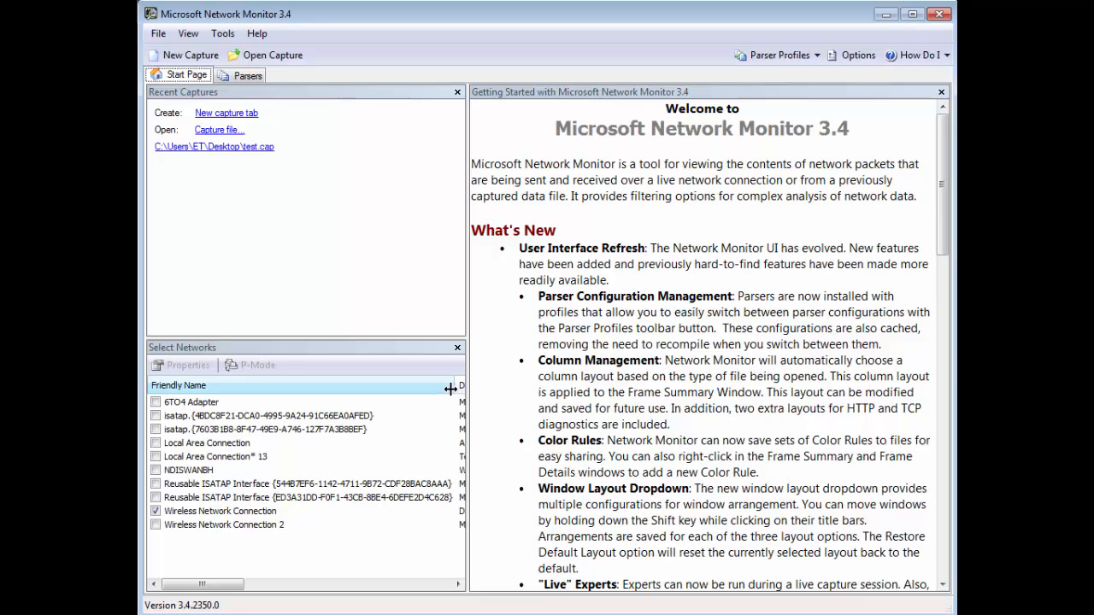
drag(455, 387, 318, 387)
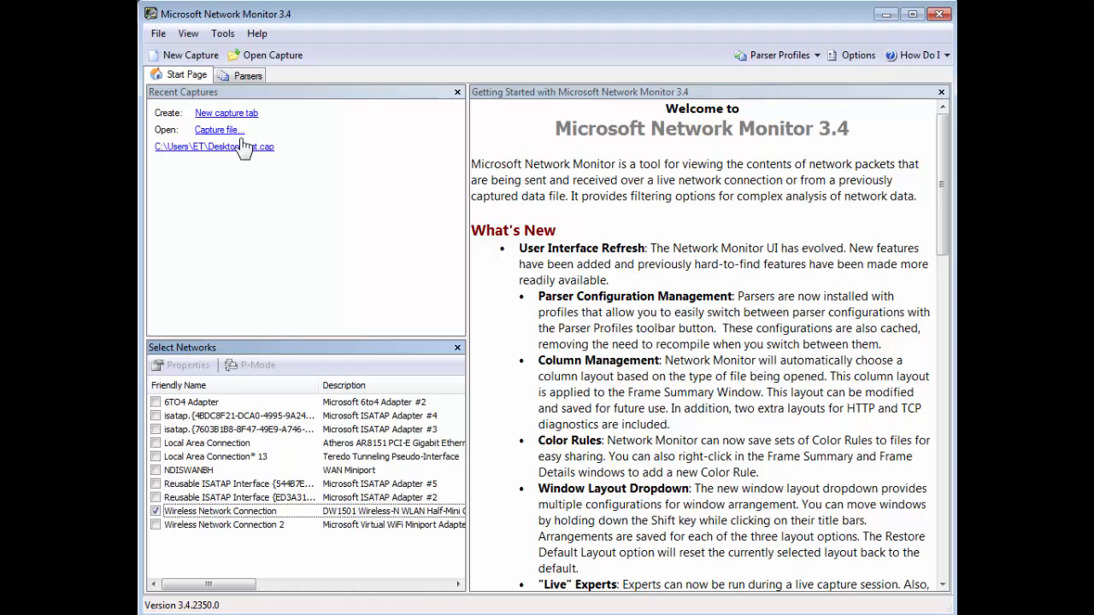
click(179, 56)
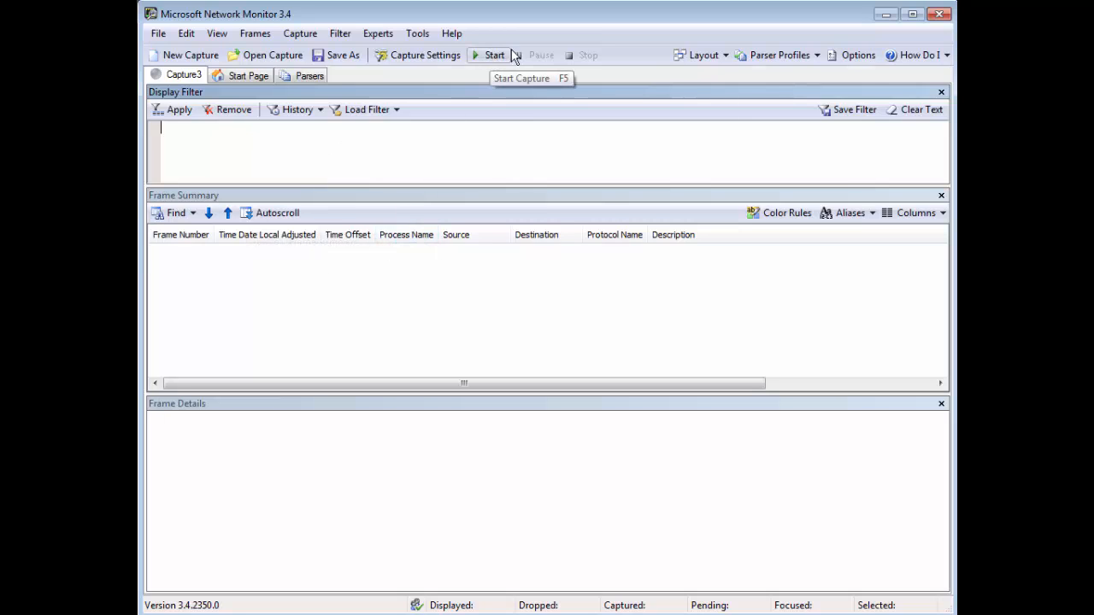
Start a capture in Wireshark on the WiFi Adapter and another in the new Network Monitor capture tab.
key(alt+Tab)
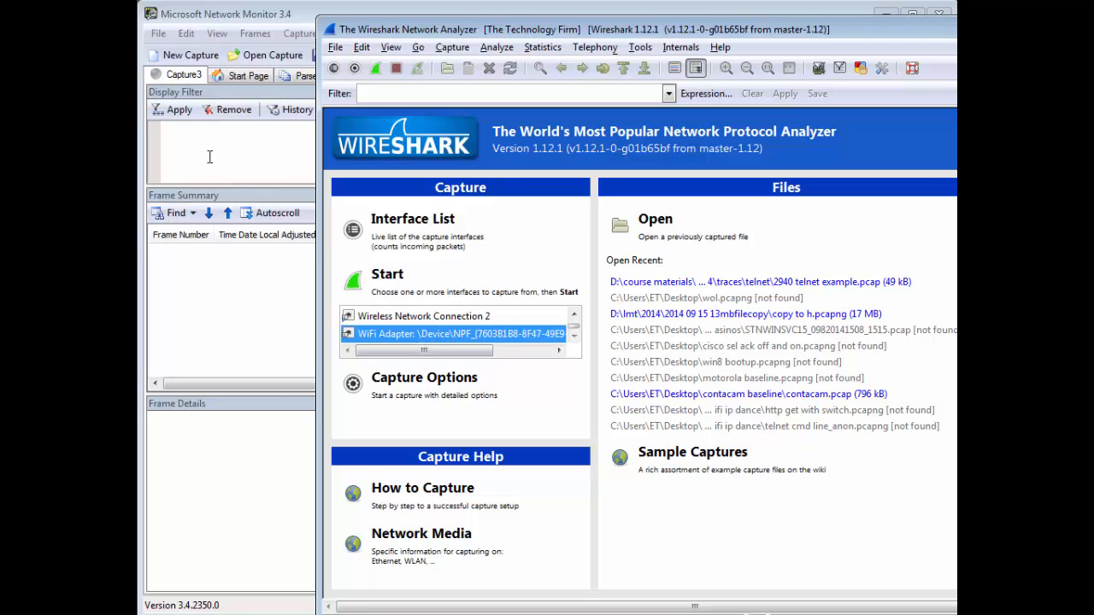
click(383, 282)
click(254, 147)
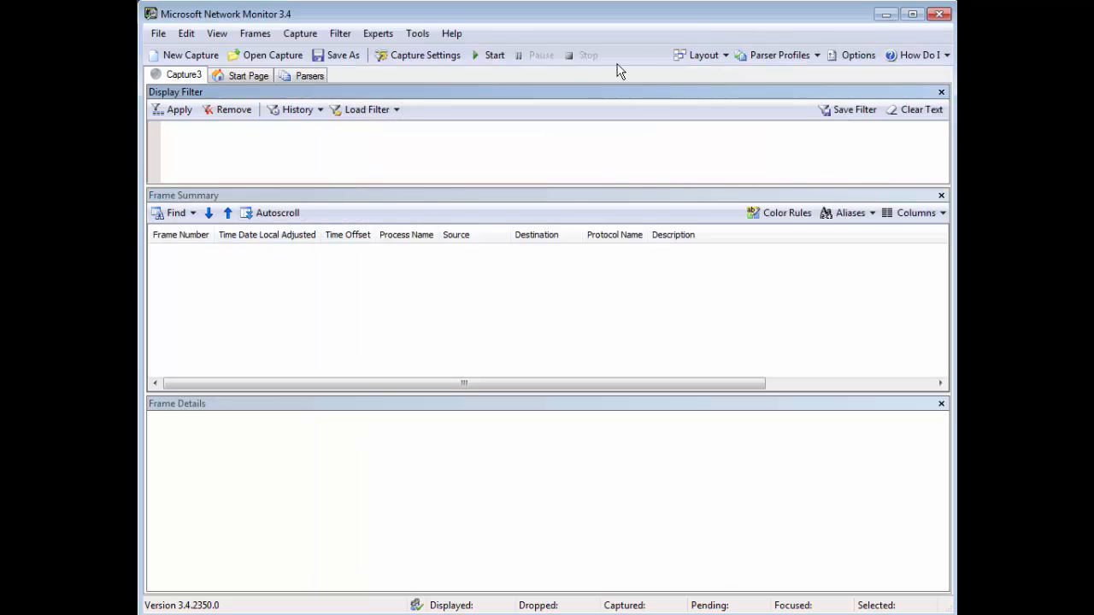
click(490, 59)
Reload the thetechfirm.com page in the browser, and stop the captures in both Network Monitor and Wireshark.
key(alt+Tab)
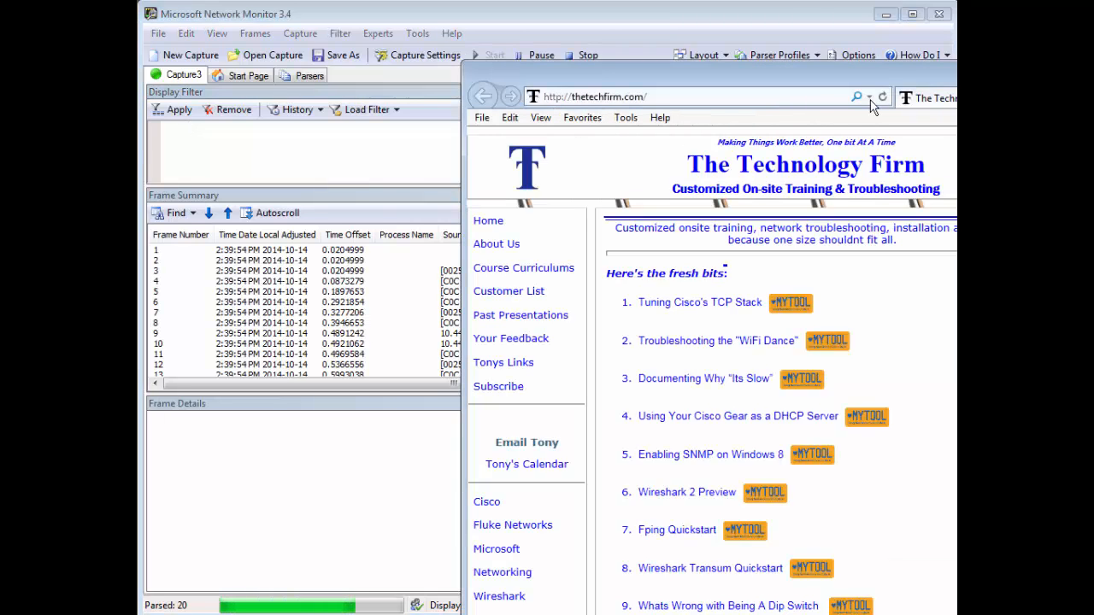
click(882, 97)
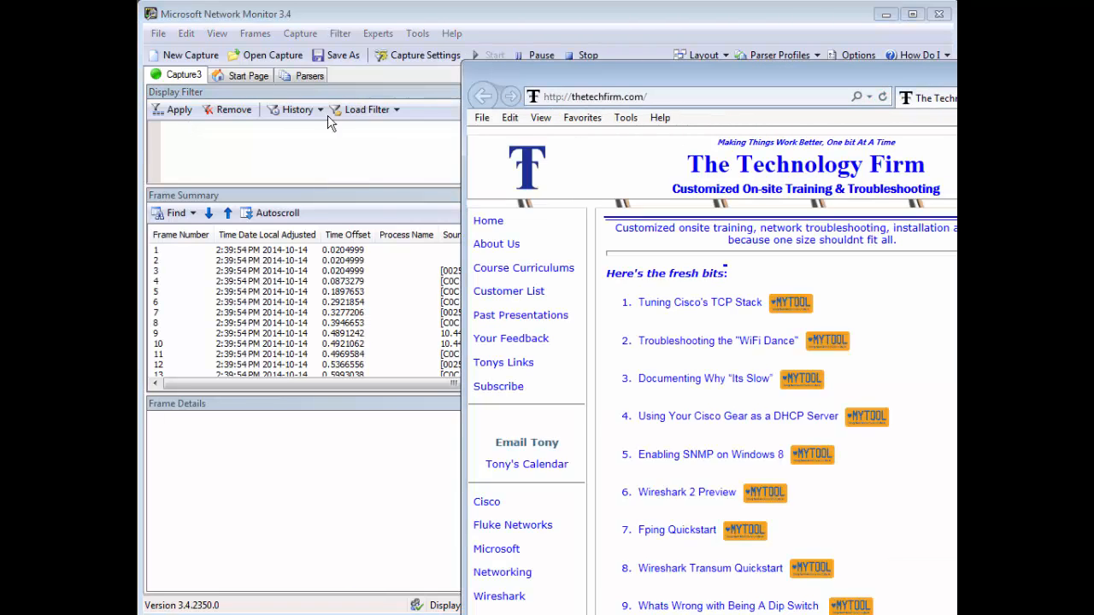
click(265, 15)
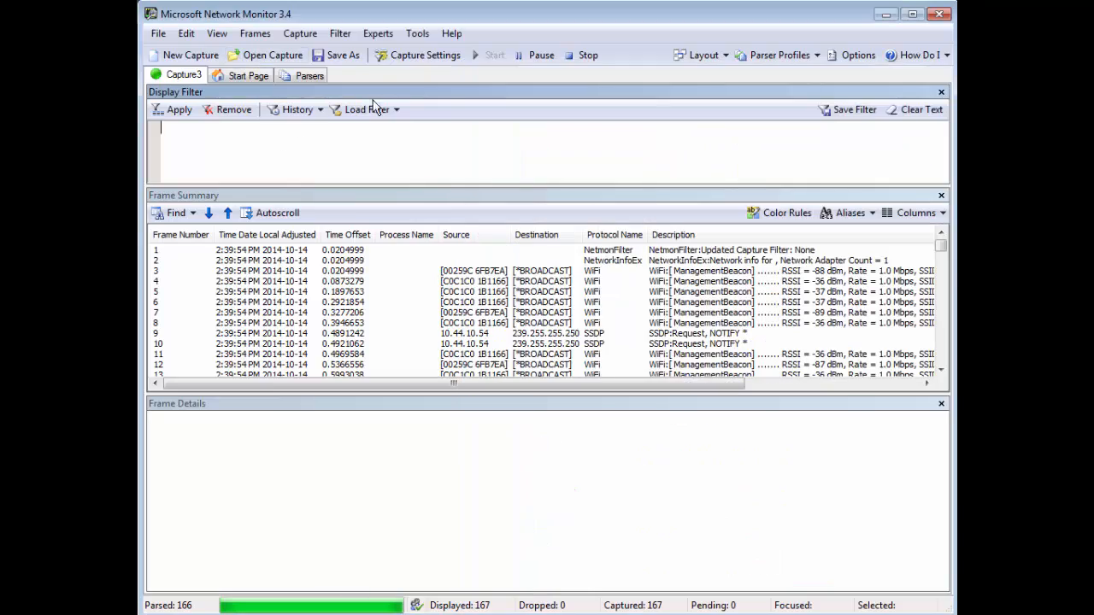
click(572, 56)
key(alt+Tab)
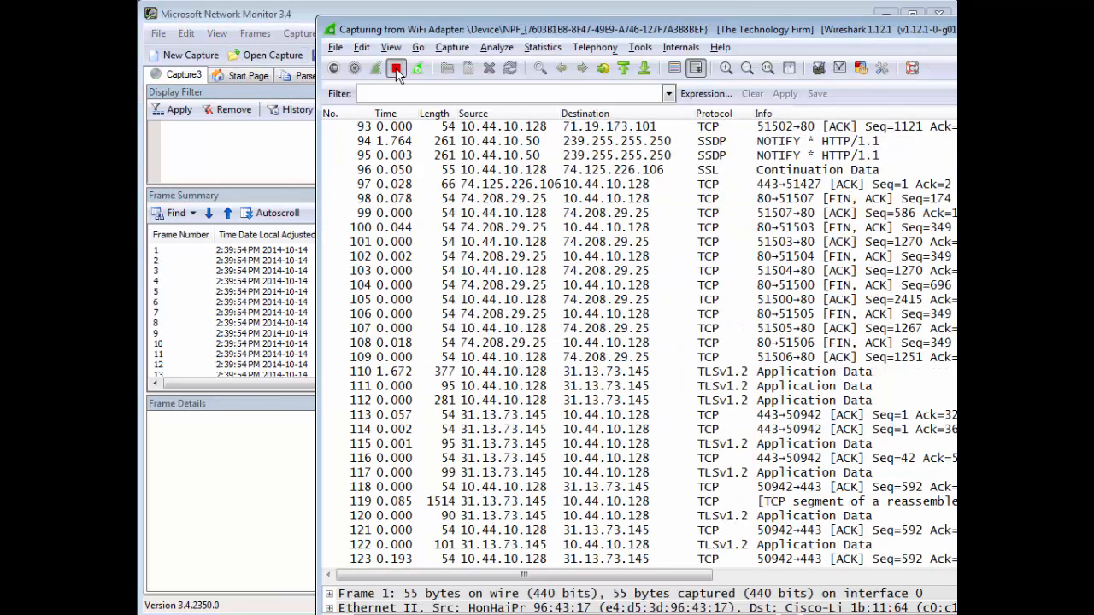
click(396, 69)
Select packet 21, the GET / HTTP/1.1 request, in the Wireshark packet list.
scroll(643, 297, up, 20)
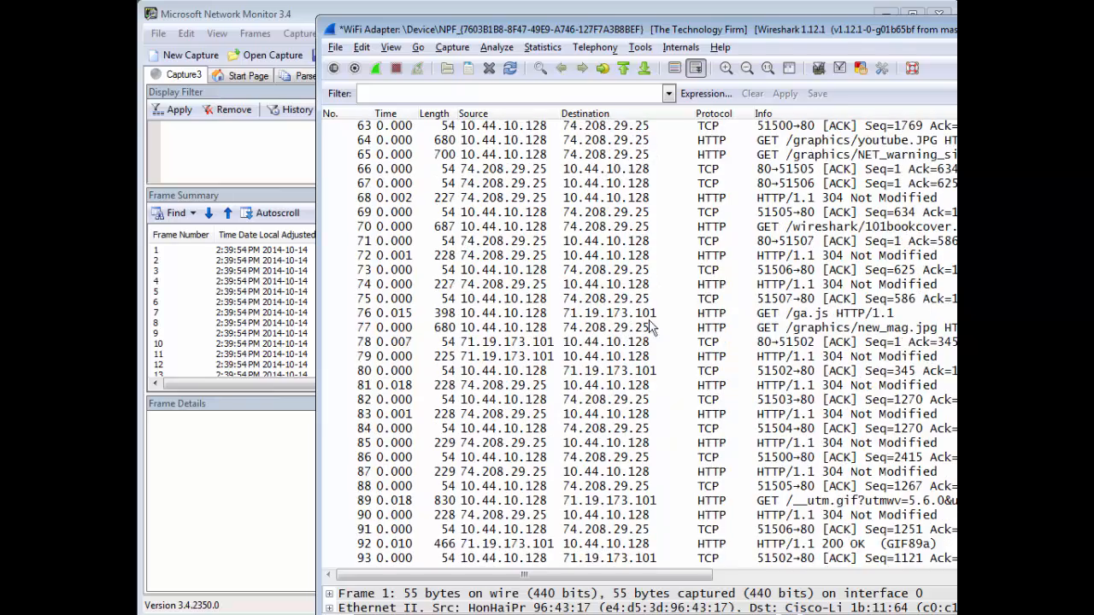
scroll(691, 340, up, 4)
click(759, 242)
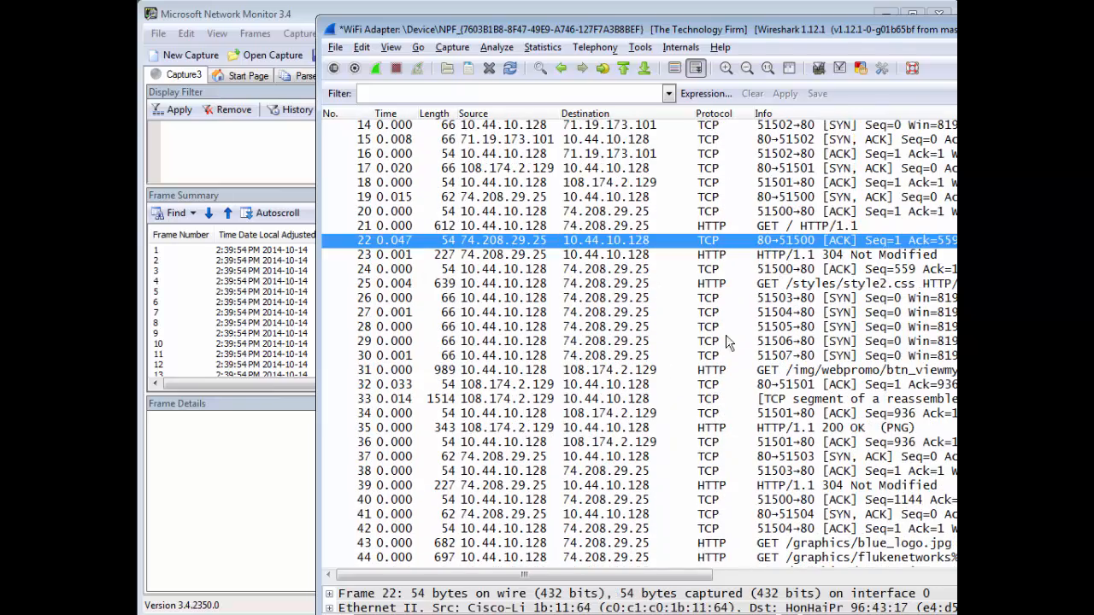
click(816, 229)
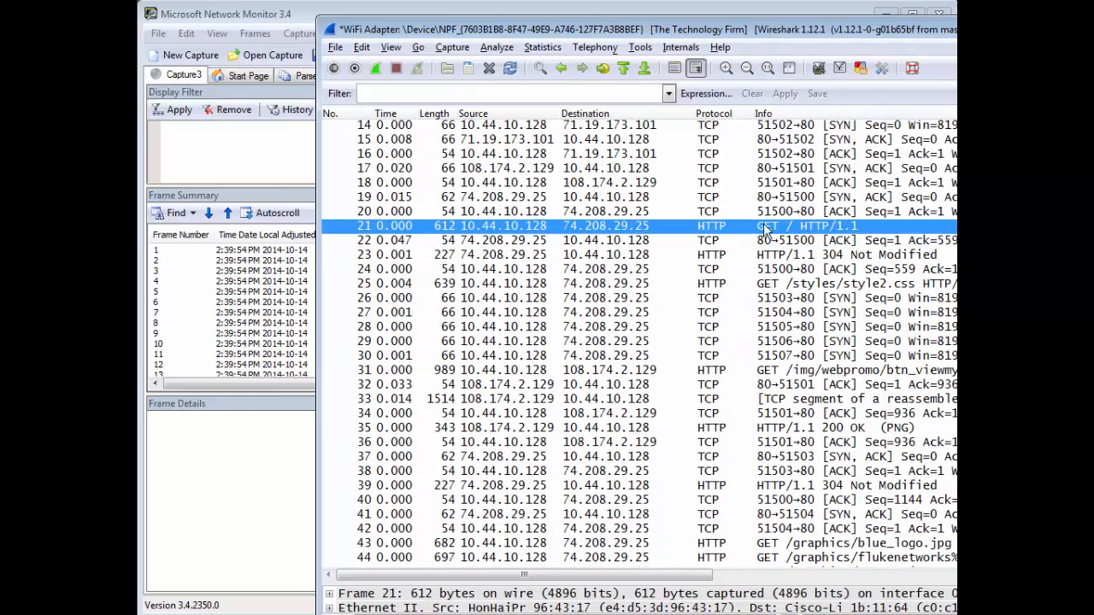
click(391, 48)
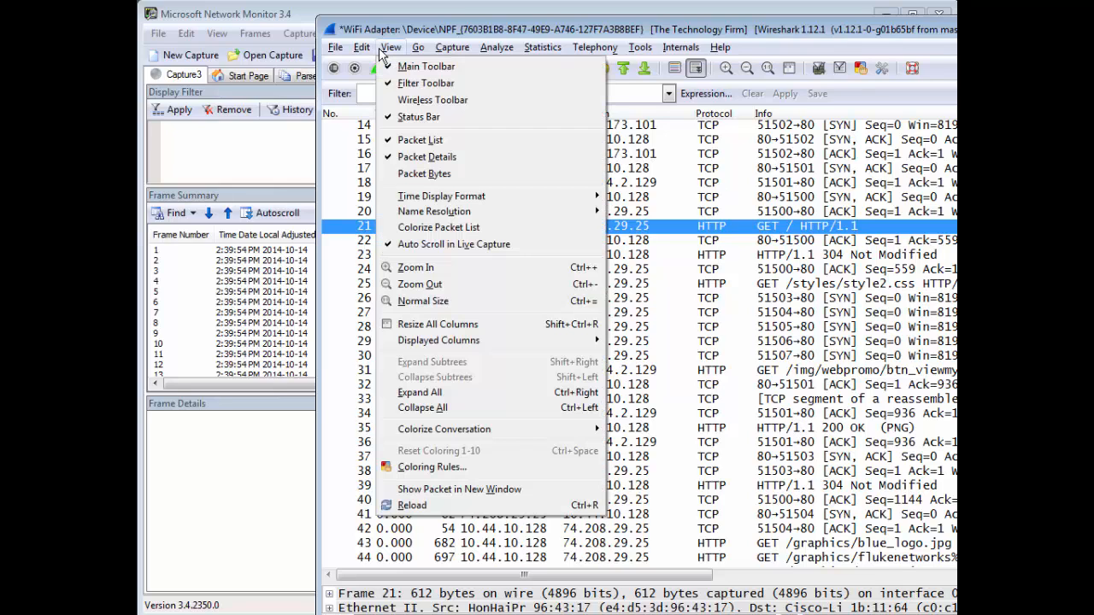
click(747, 265)
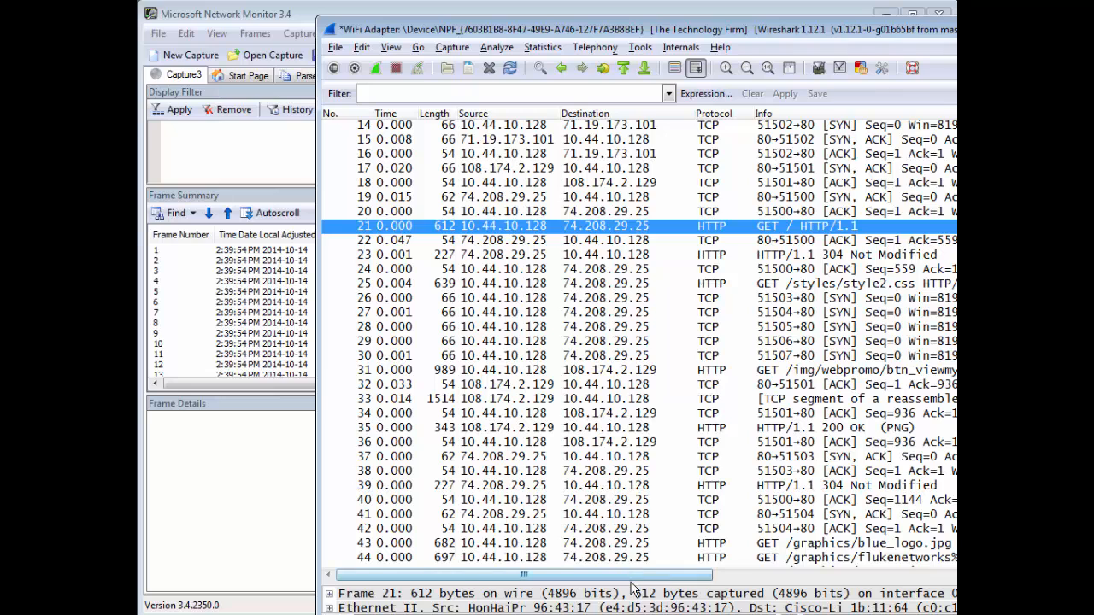
Enlarge the Wireshark packet details area and expand the Internet Protocol Version 4 header to inspect its Identification field.
drag(631, 583, 627, 339)
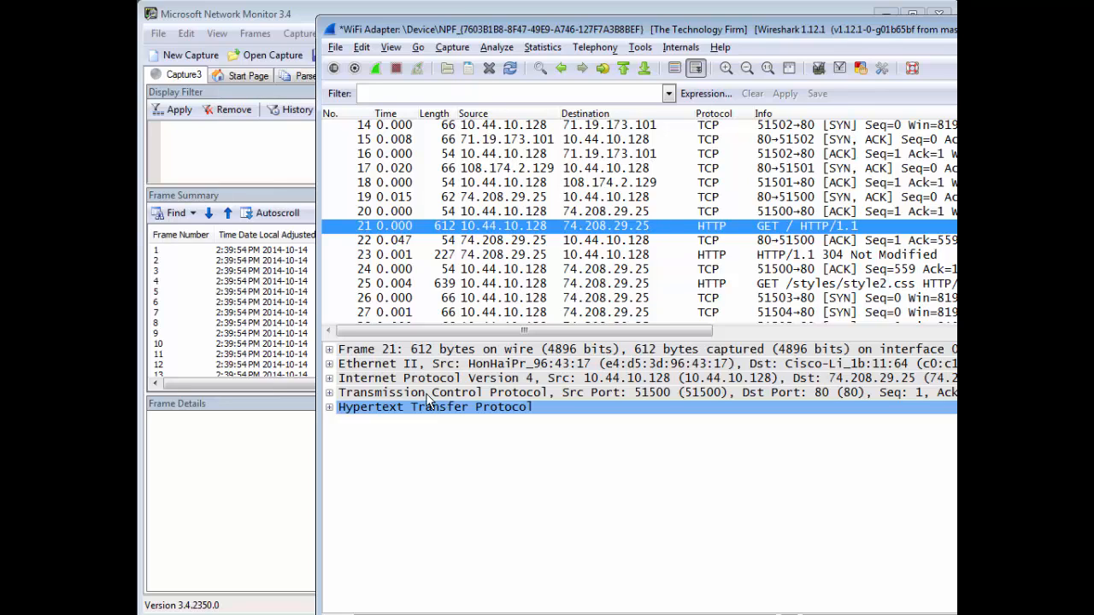
double_click(378, 382)
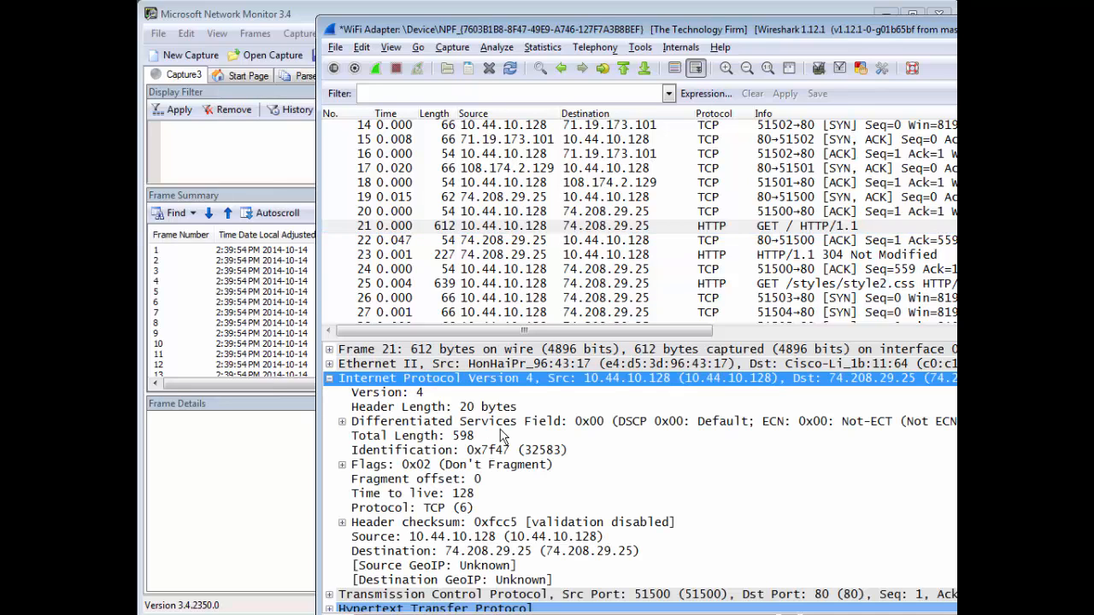
click(429, 456)
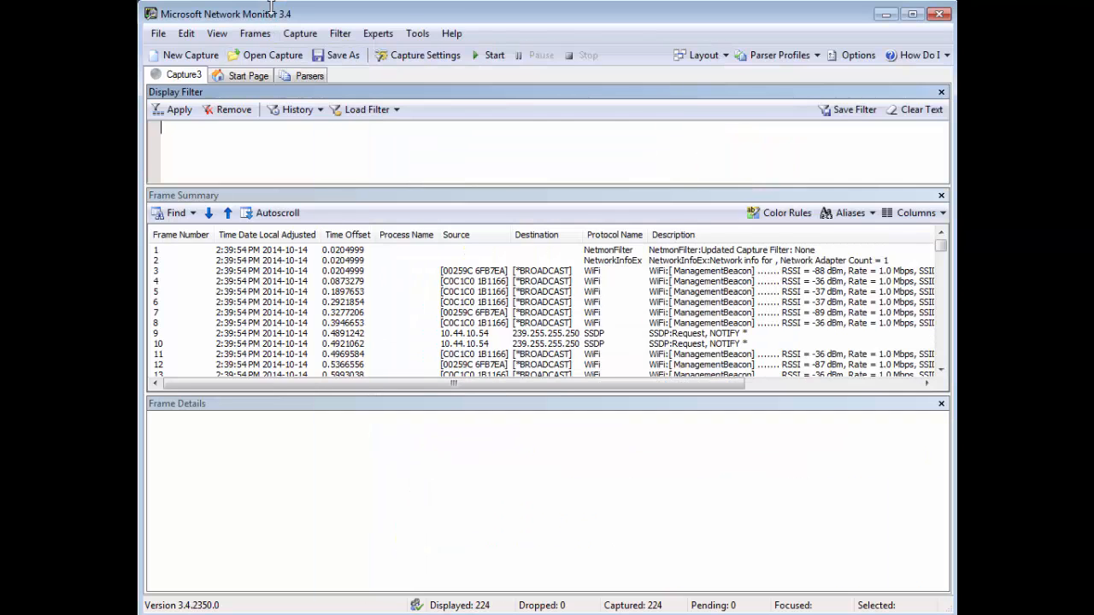
In Network Monitor, select frame 118, the GET /graphics/youtube.JPG request, and examine the Identification field in its Ipv4 header.
click(270, 11)
click(676, 316)
scroll(812, 291, down, 2)
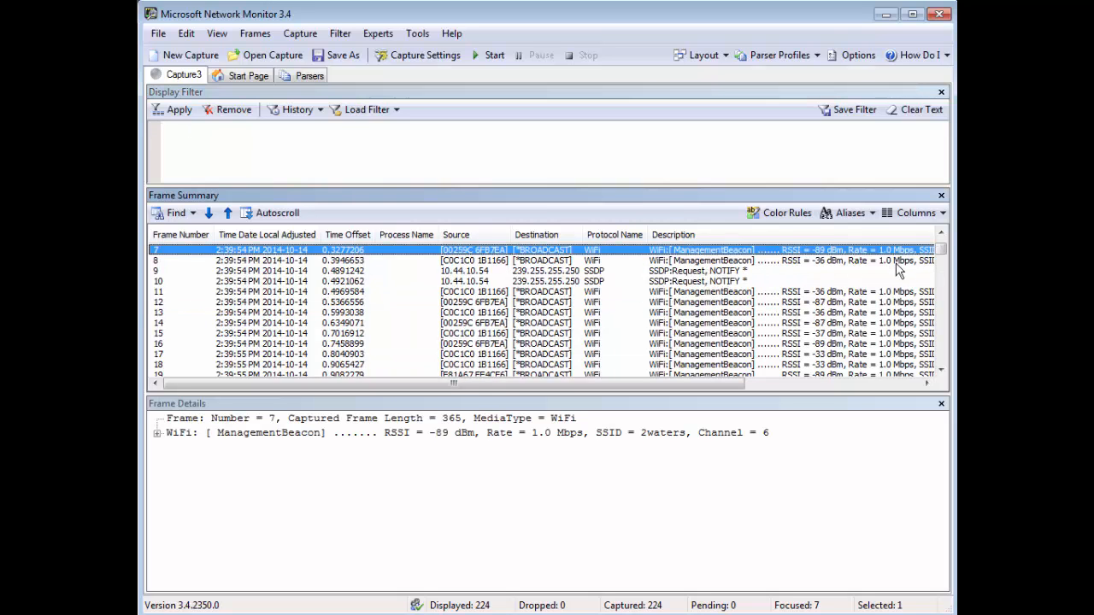
drag(940, 253, 940, 303)
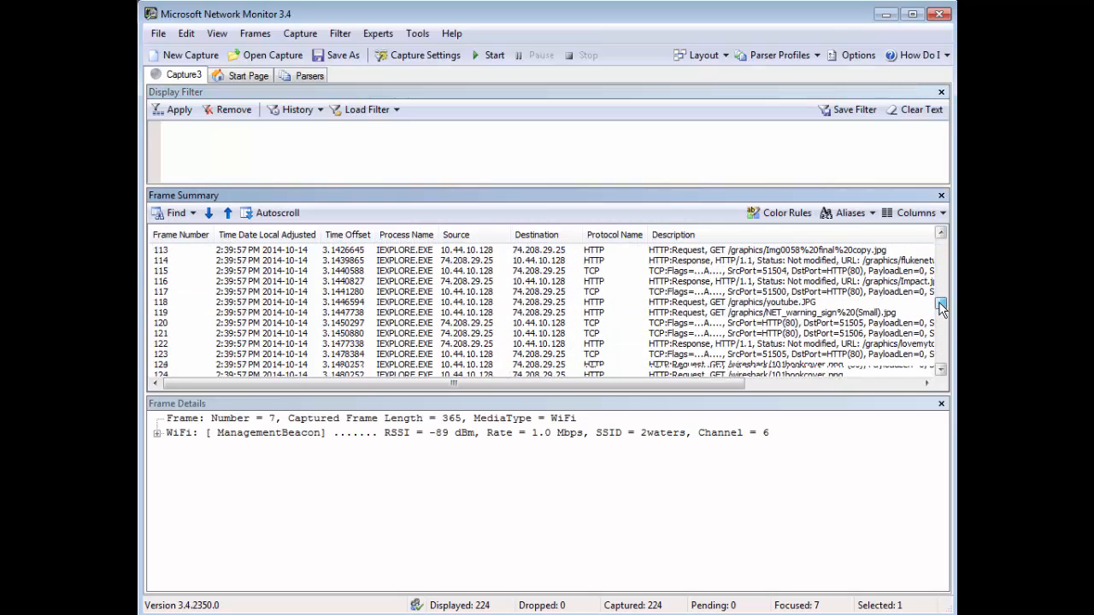
click(581, 306)
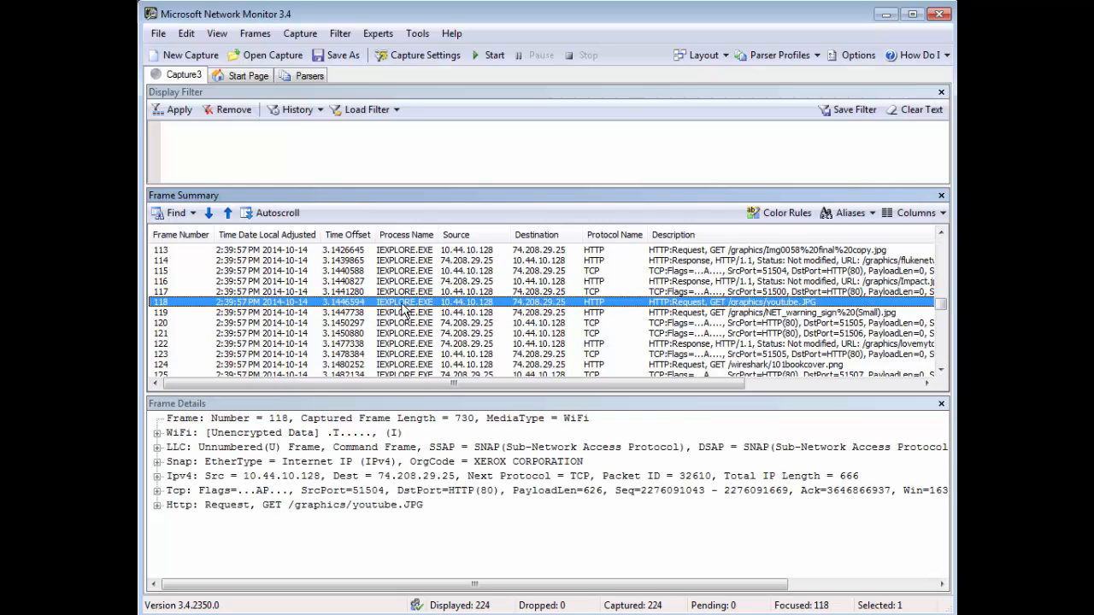
double_click(210, 477)
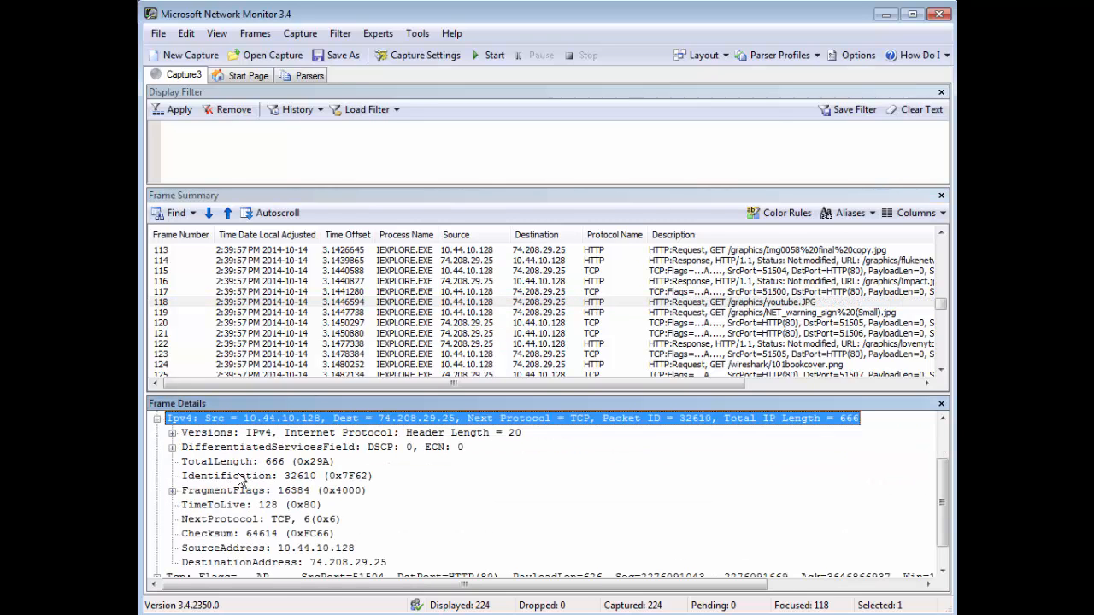
click(242, 478)
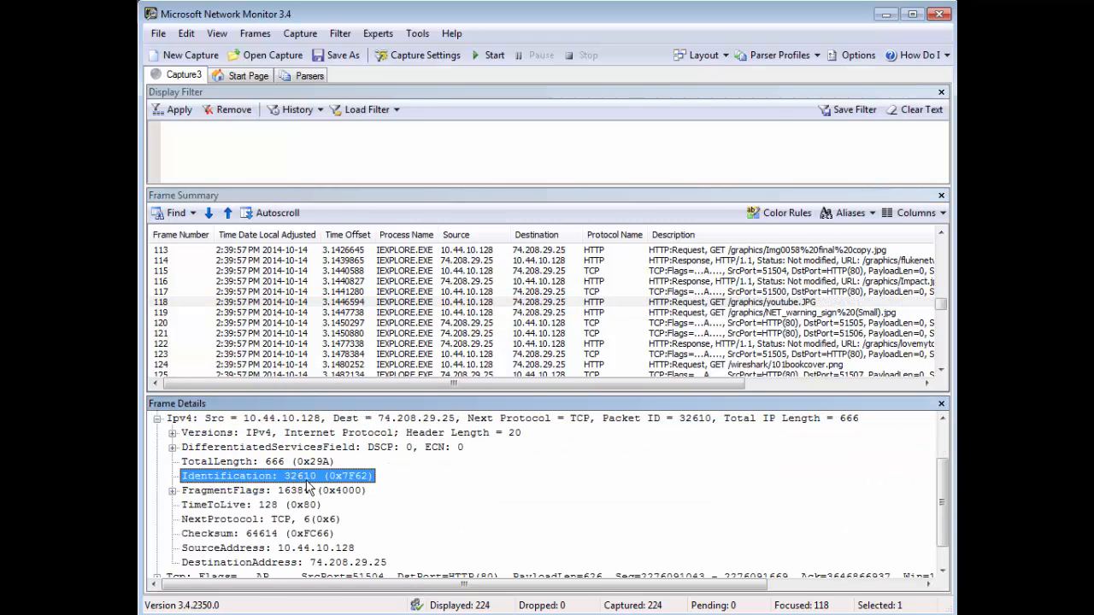
In Wireshark, narrow the window to expose the Network Monitor details and search the packet details for the string 32610.
click(957, 453)
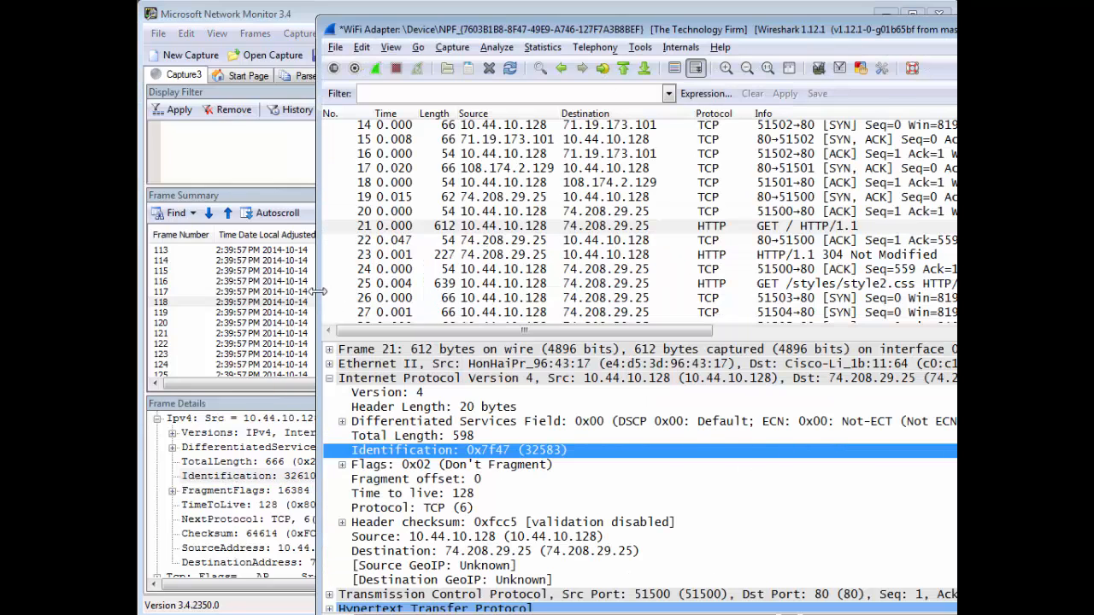
drag(315, 292, 390, 312)
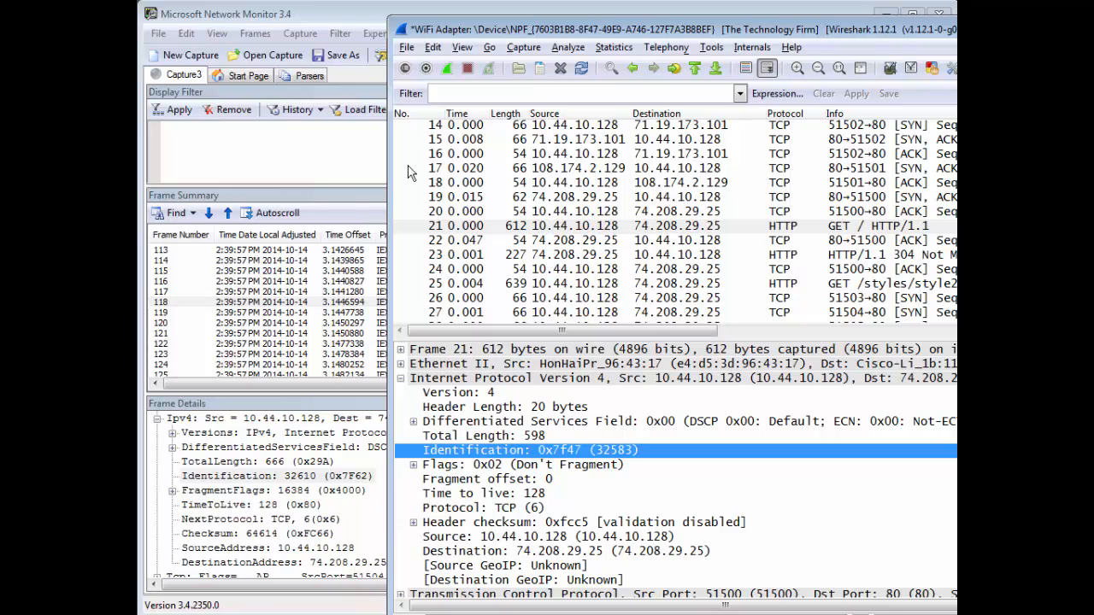
click(433, 47)
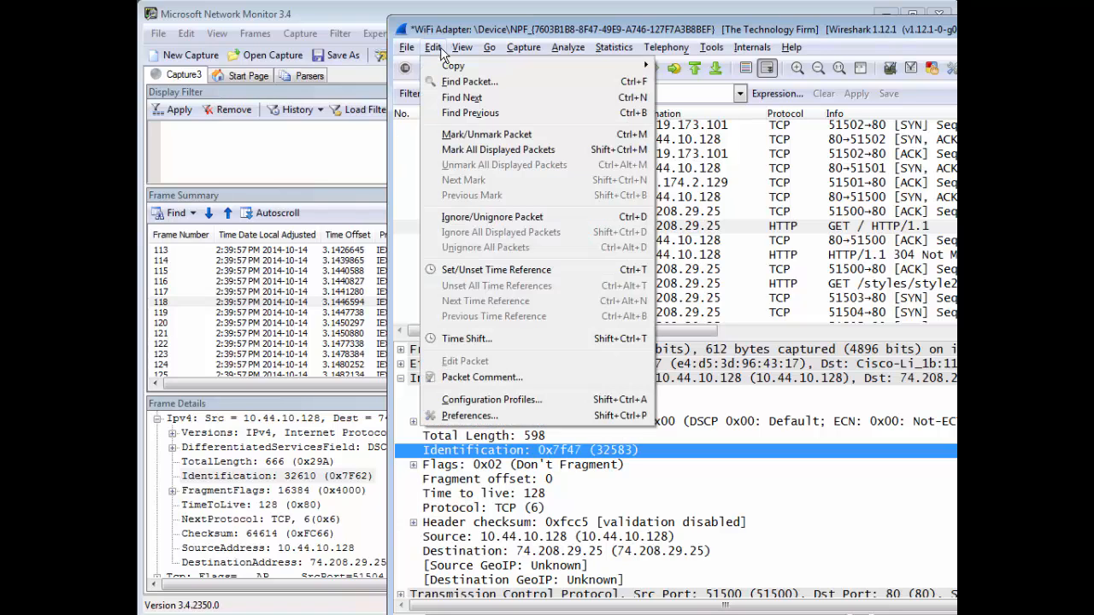
click(482, 86)
drag(392, 219, 708, 137)
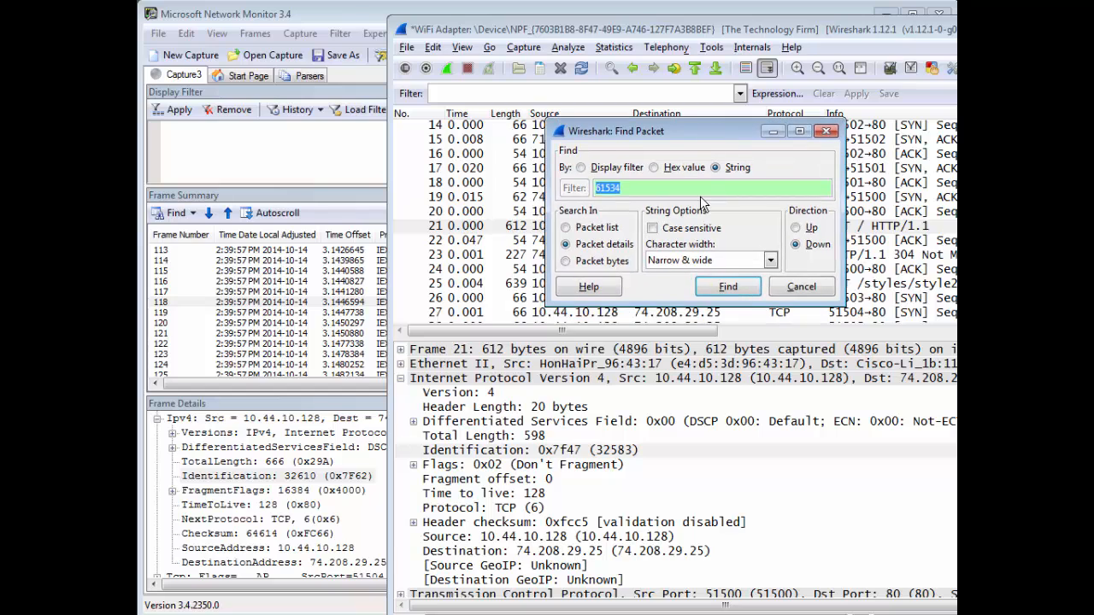
text(32610)
click(728, 288)
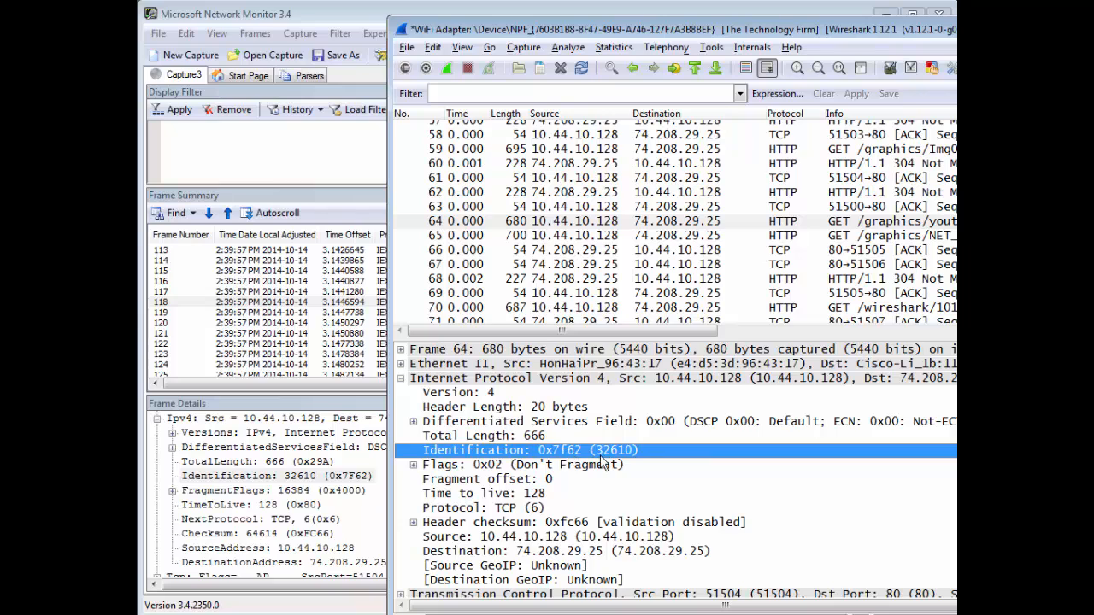
Collapse the IPv4 headers in both analyzers and enlarge the Wireshark packet list to compare the matching packet's protocol layers.
click(400, 378)
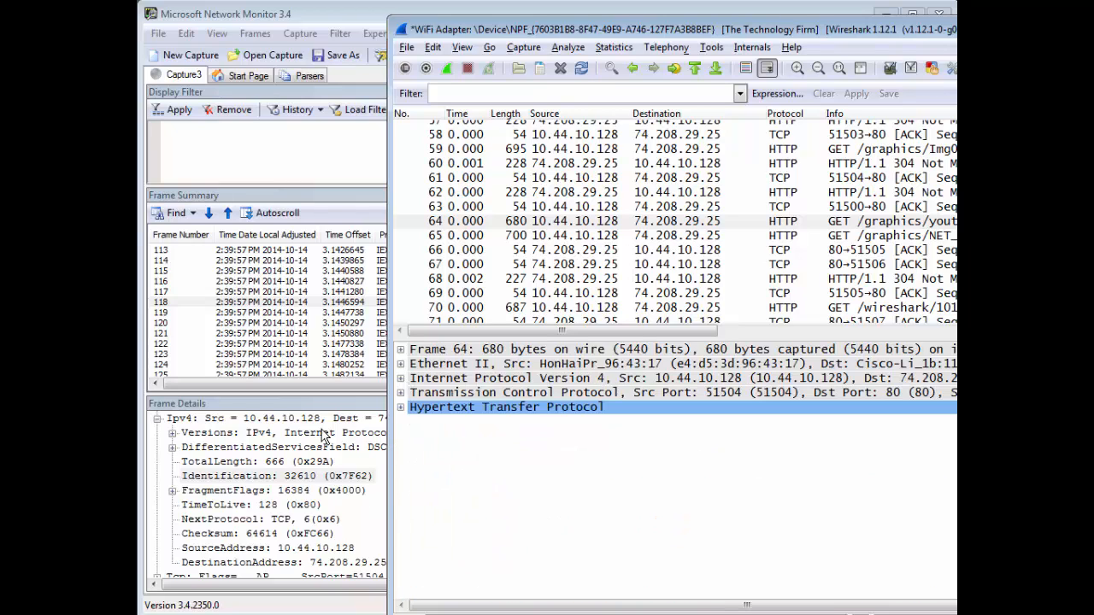
click(157, 420)
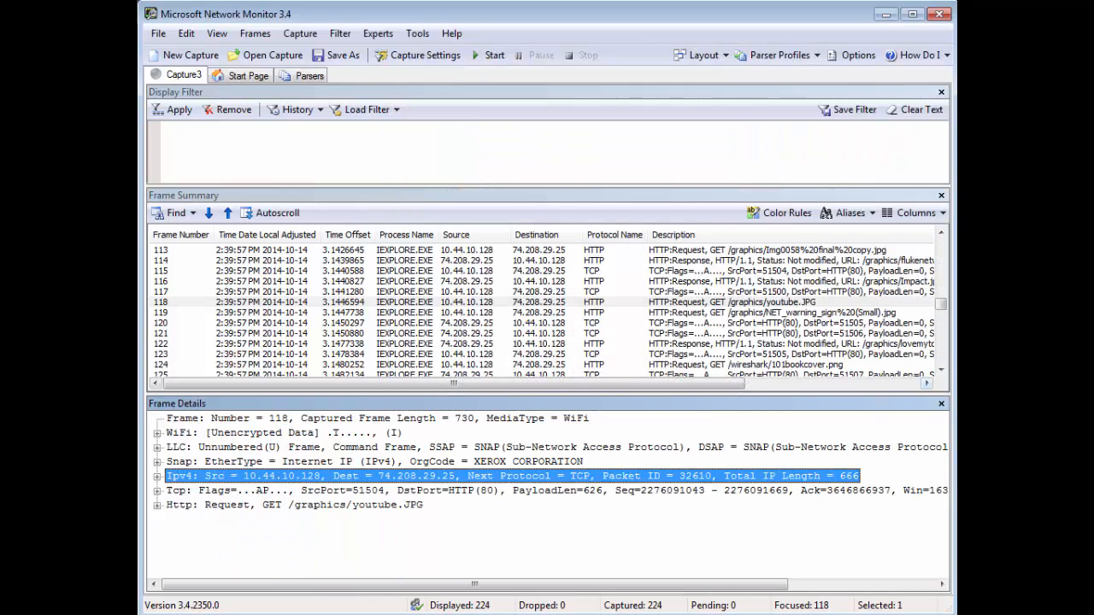
key(alt+Tab)
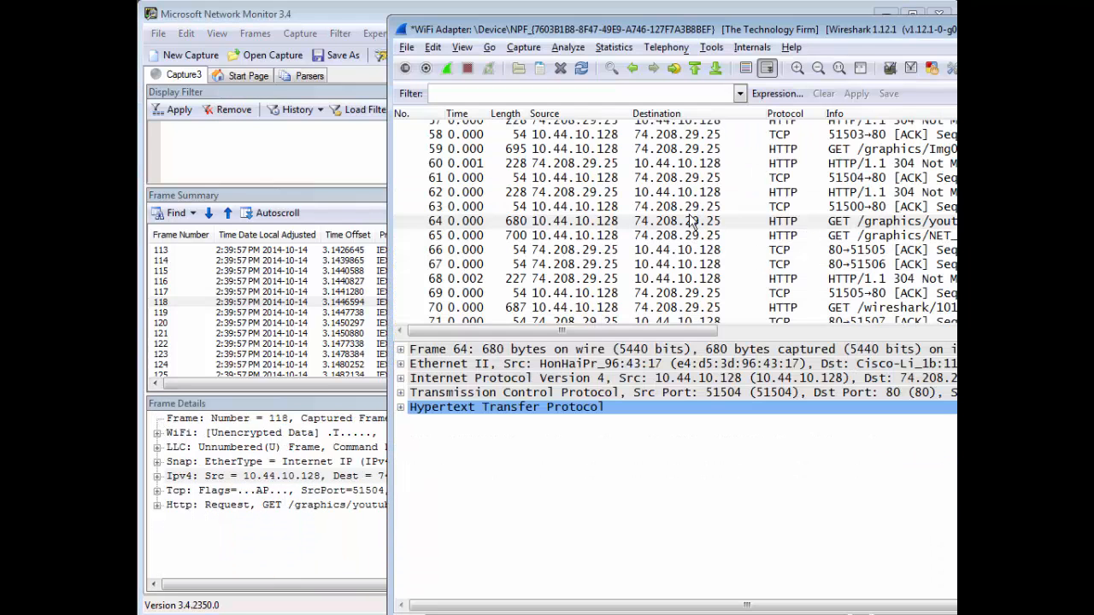
drag(550, 338, 544, 395)
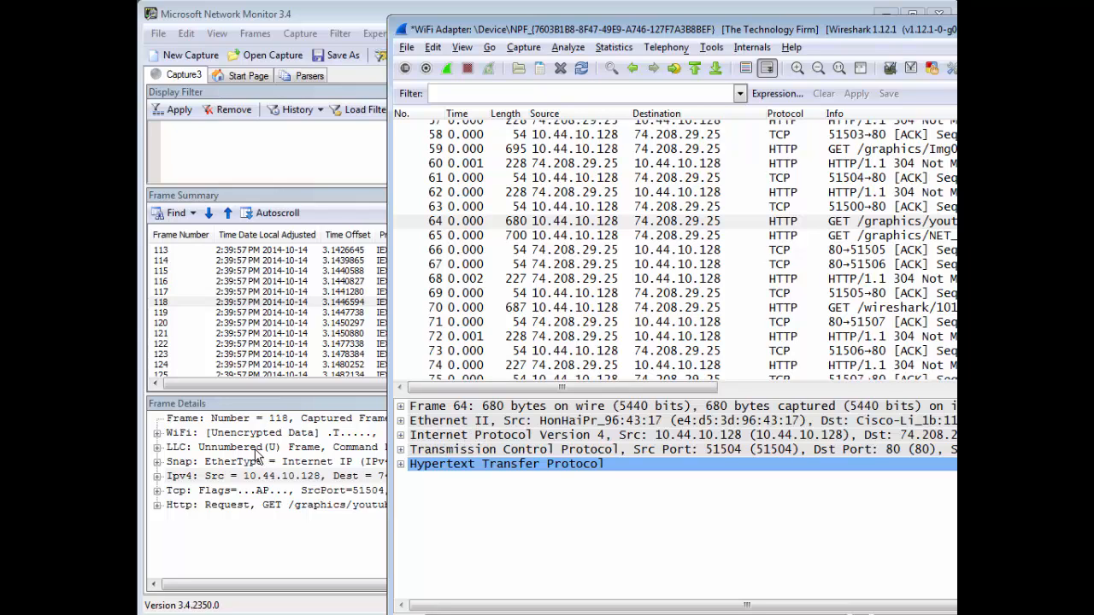
In Network Monitor, expand the WiFi header of frame 118 and inspect the WiFi management beacon in frame 83.
click(209, 436)
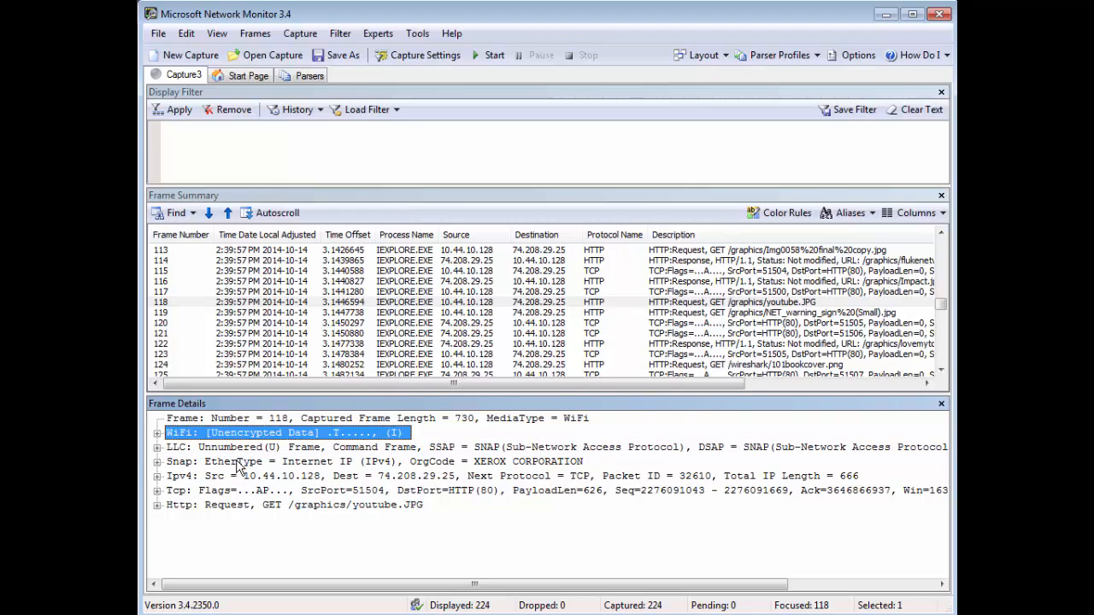
click(158, 433)
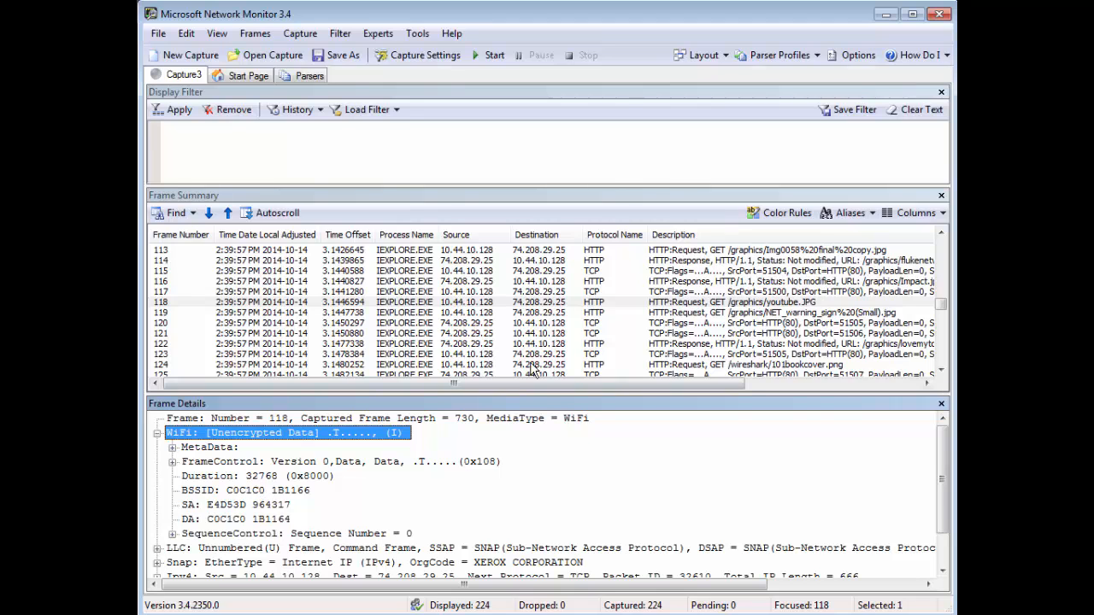
drag(949, 312, 945, 289)
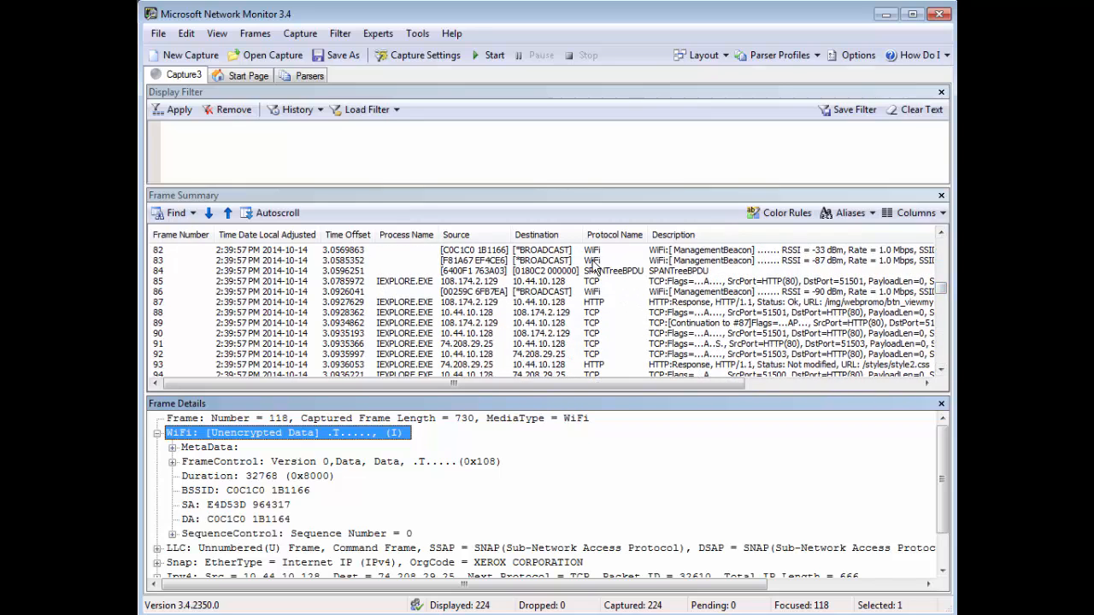
click(594, 260)
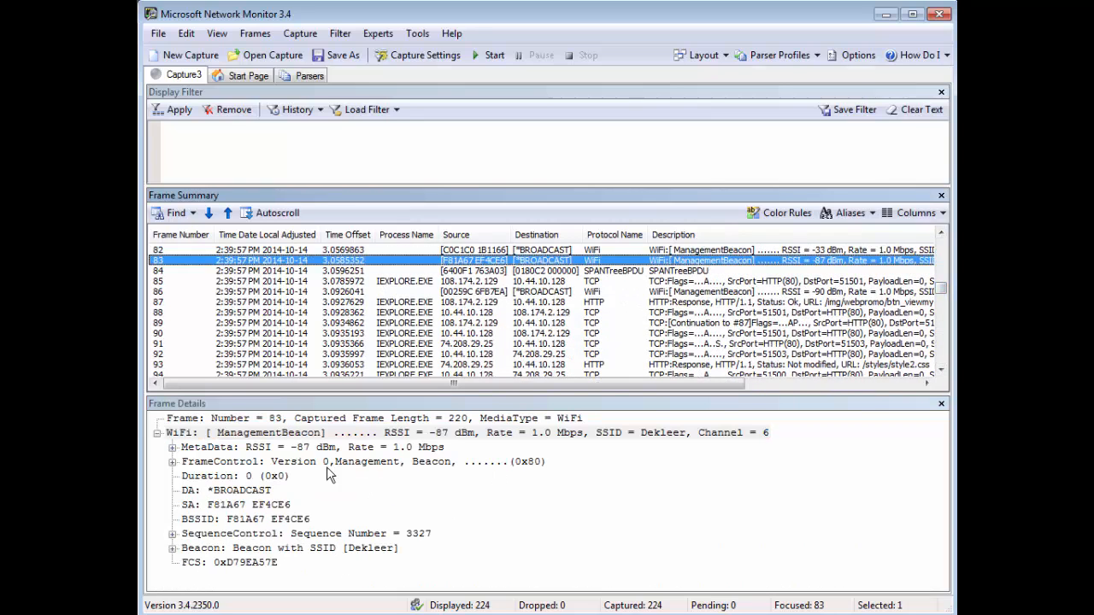
Examine the MetaData of beacon frame 83, collapse its WiFi header, and compare it with the protocol layers in Wireshark.
click(300, 448)
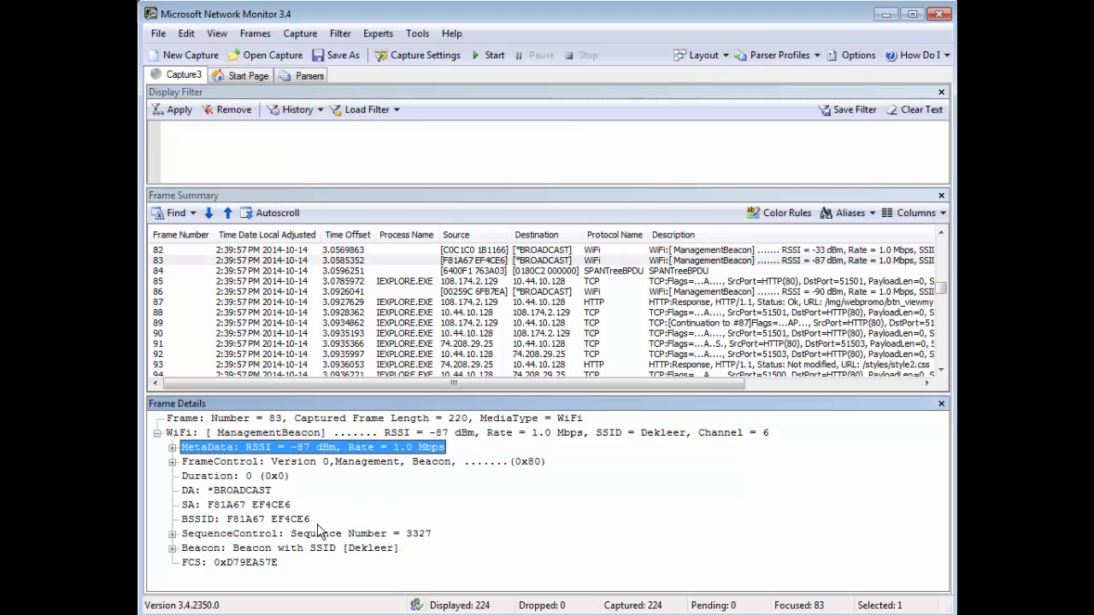
click(157, 434)
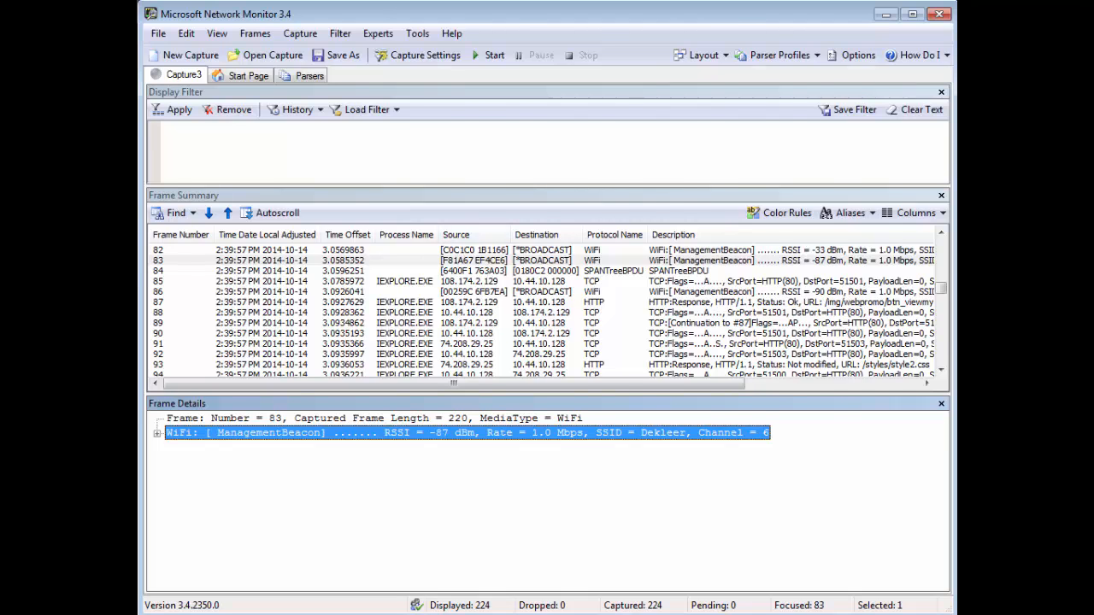
key(alt+Tab)
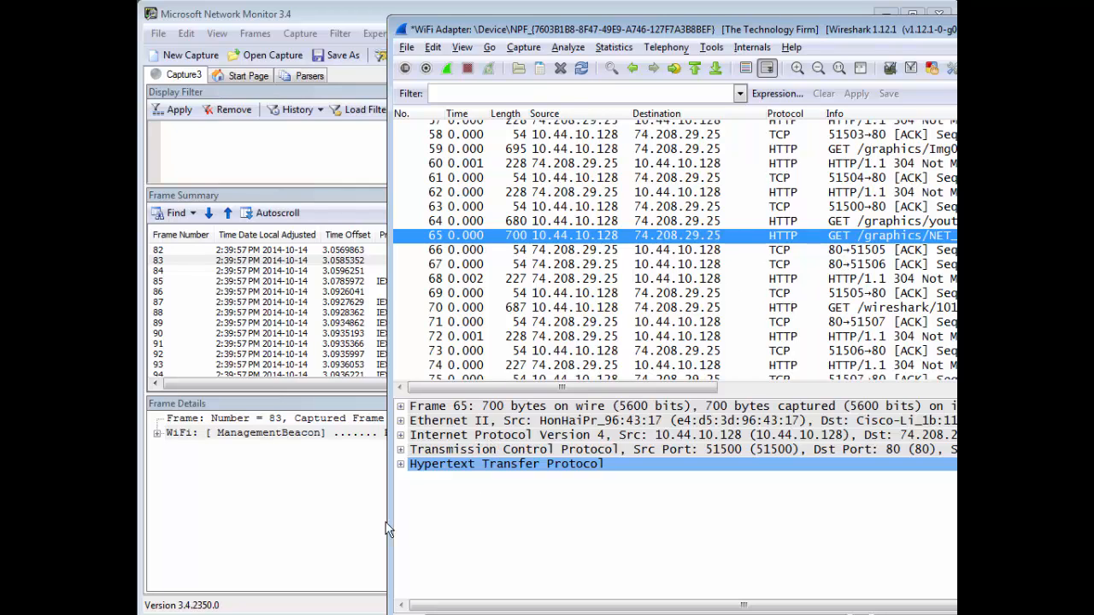
click(334, 520)
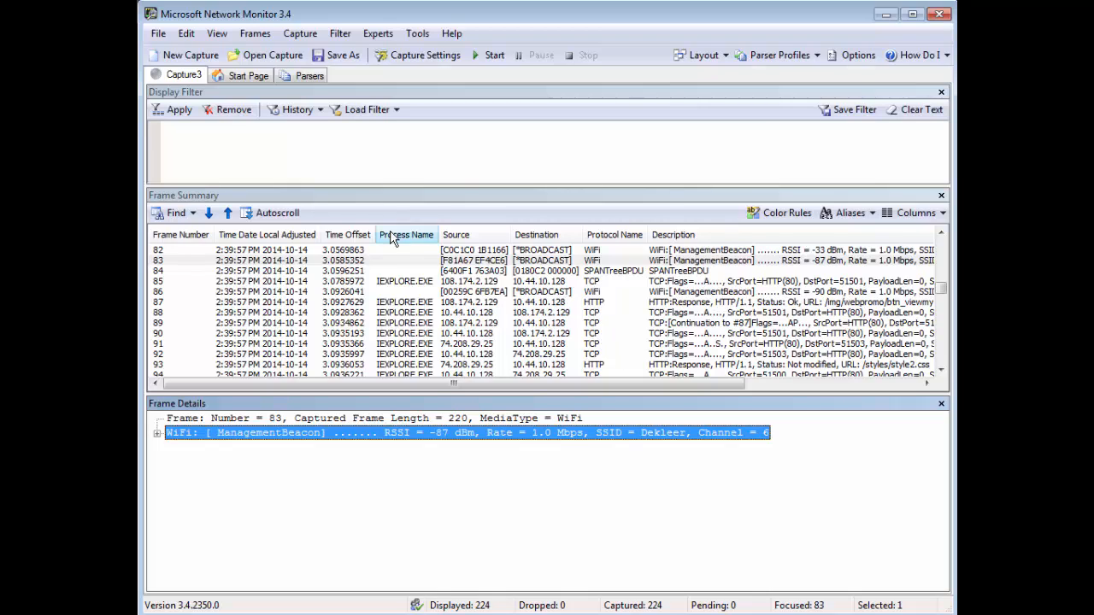
In Network Monitor, filter the frames by the process name of frame 90, applying Conversation.ProcessName == "IEXPLORE.EXE" as display filter.
click(392, 333)
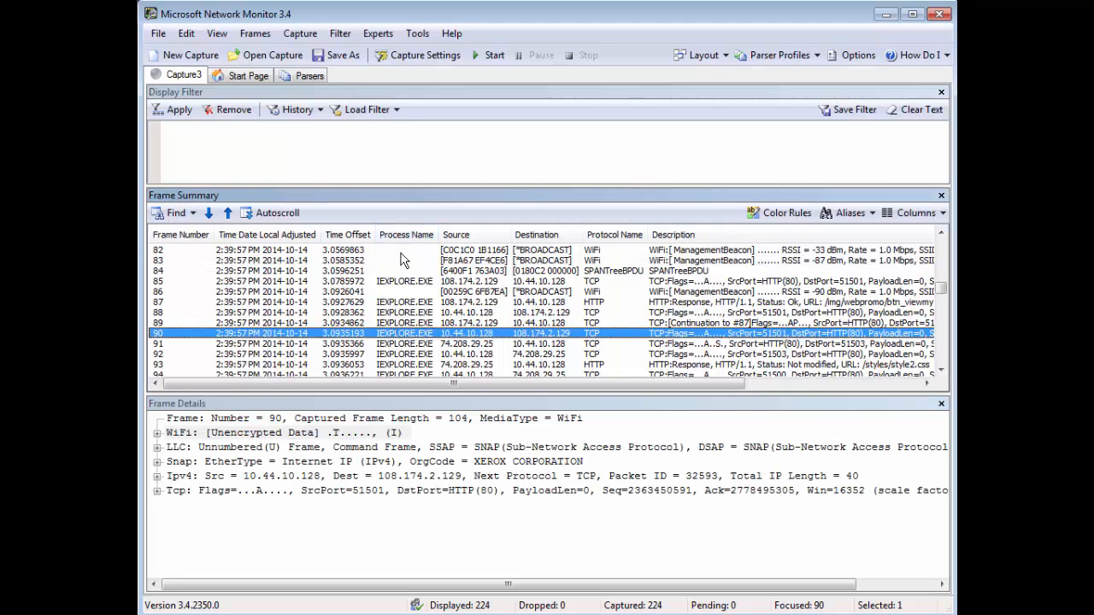
scroll(414, 333, down, 1)
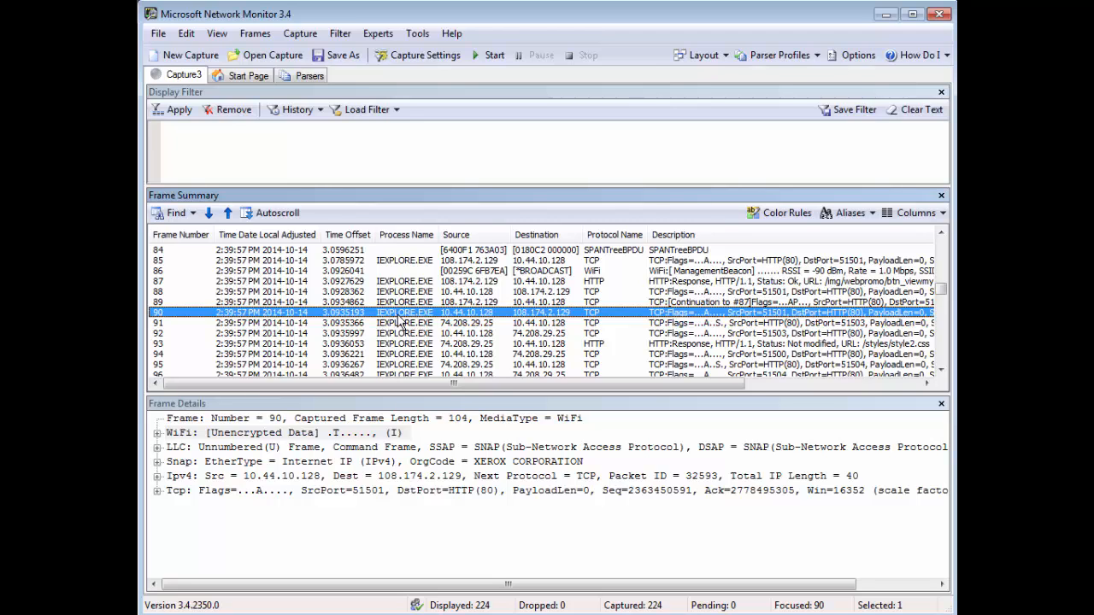
right_click(401, 319)
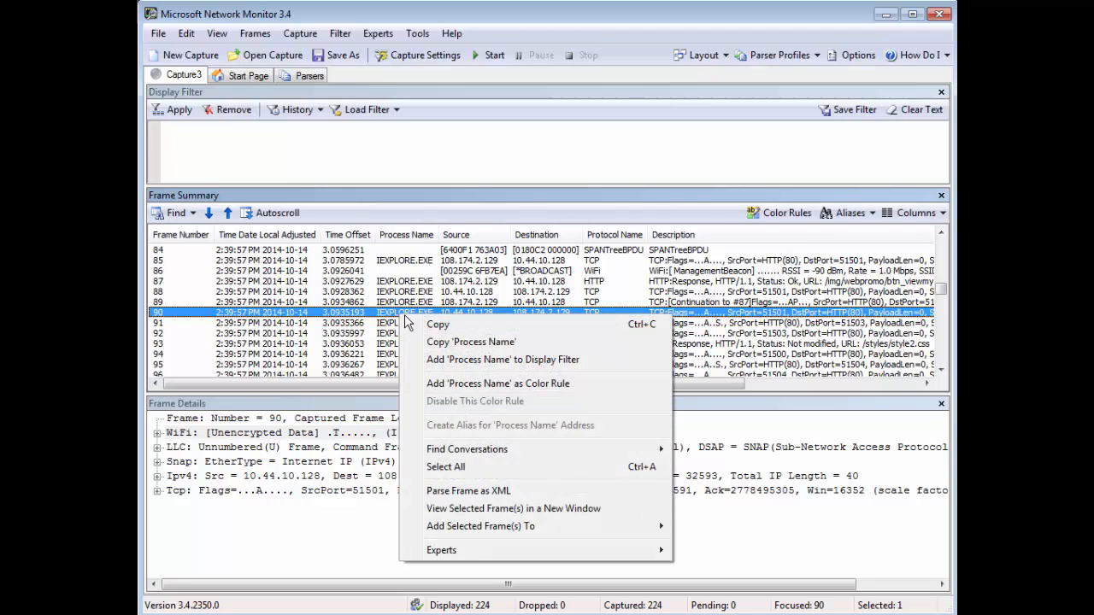
click(463, 359)
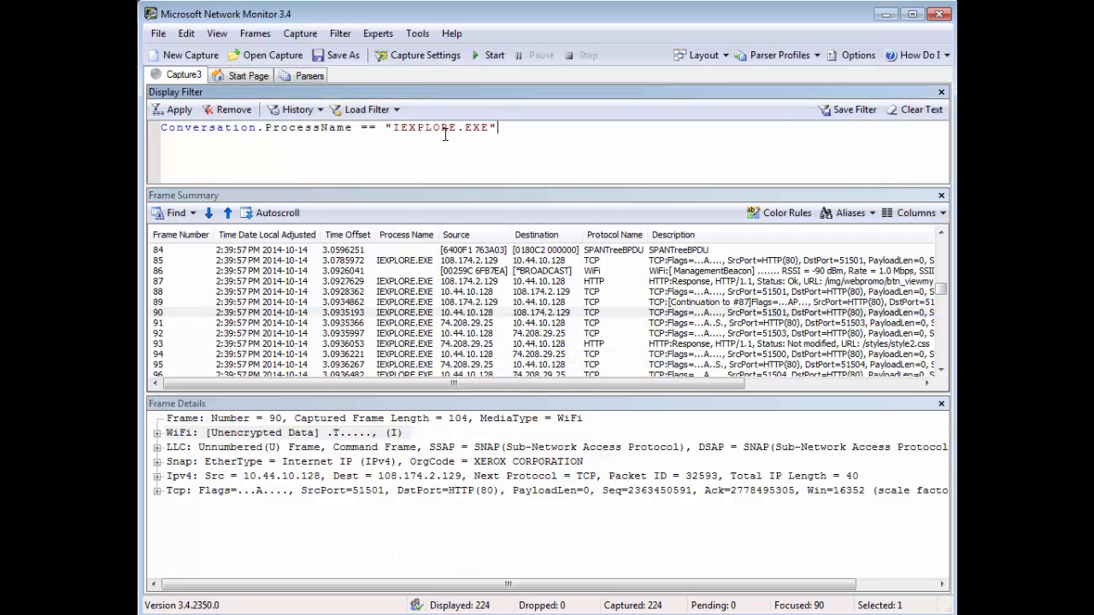
click(171, 109)
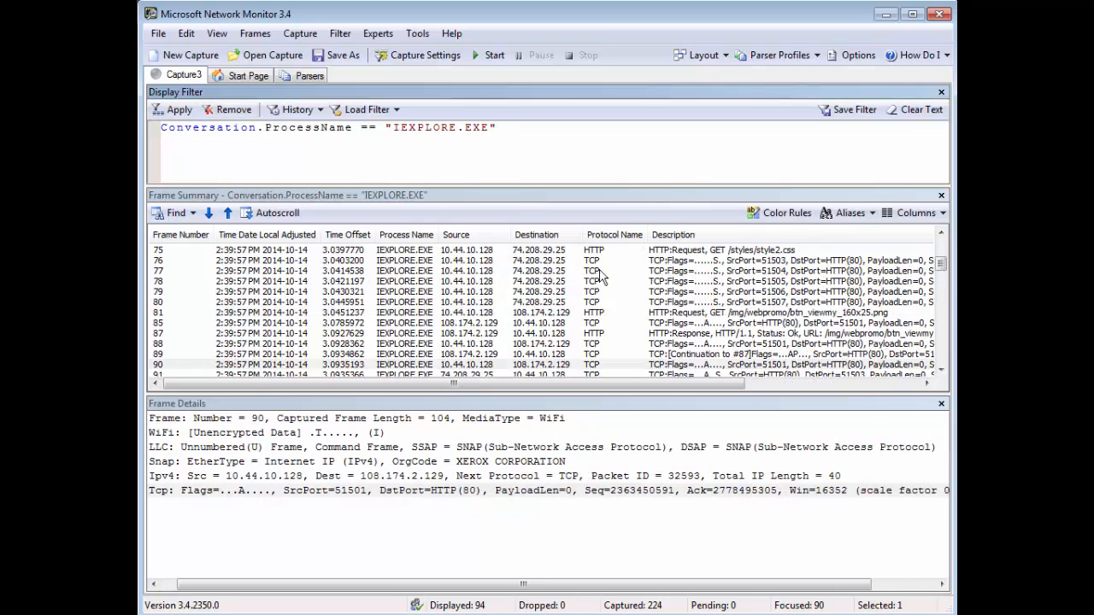